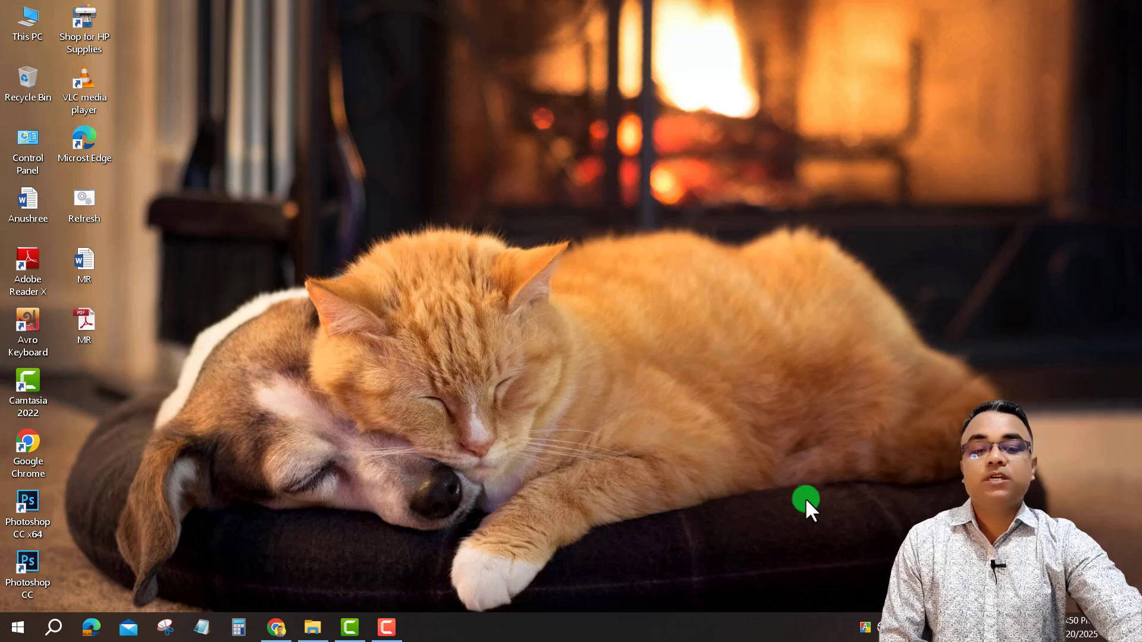
Switch to Google Chrome, search for "pesp" and open the pesp.finance.gov.bd login page from the results
left_click(278, 630)
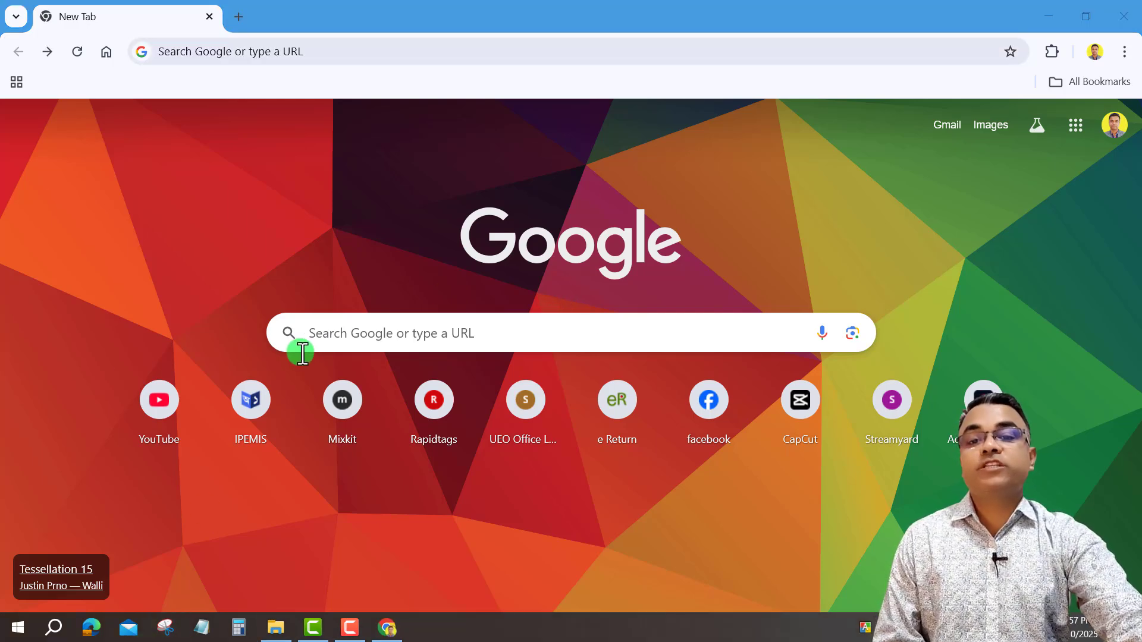
left_click(219, 50)
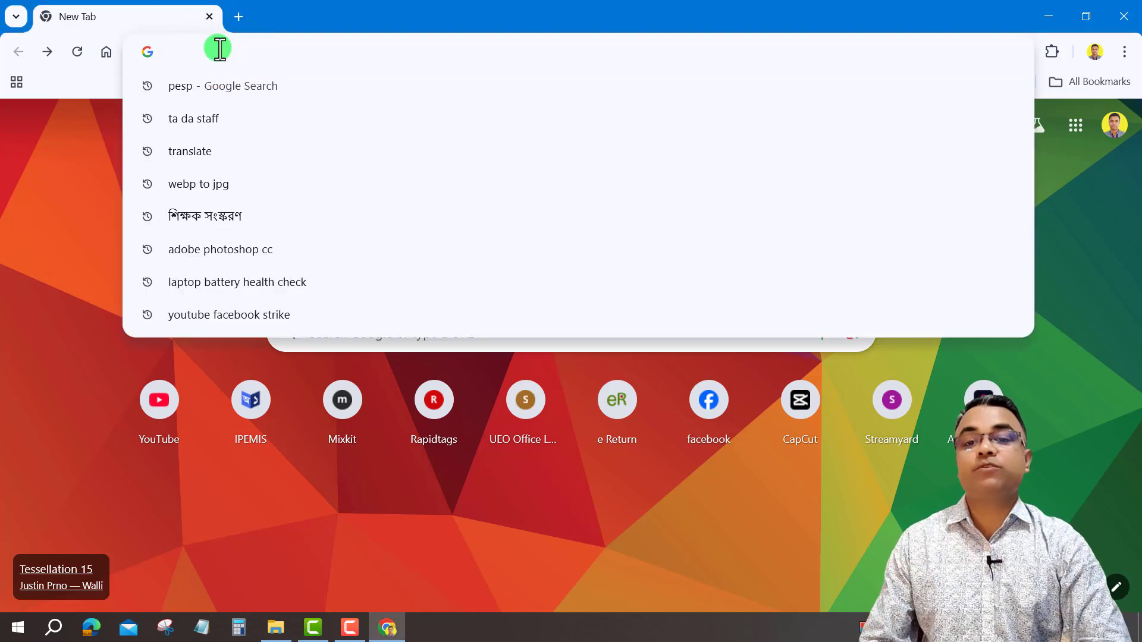
type("pesp")
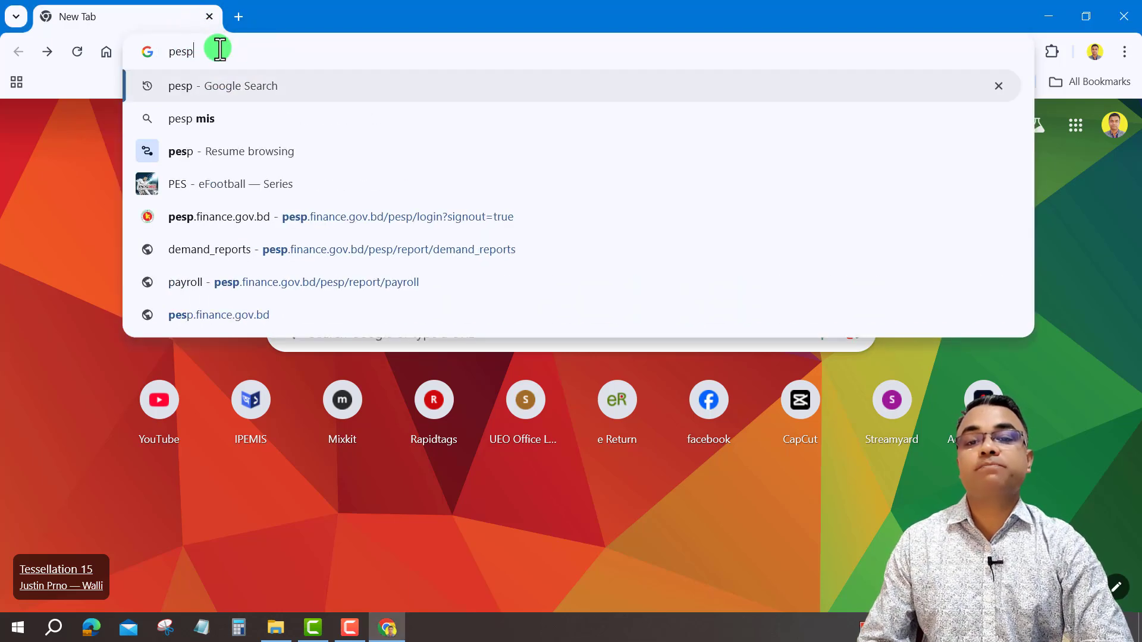
key("Return")
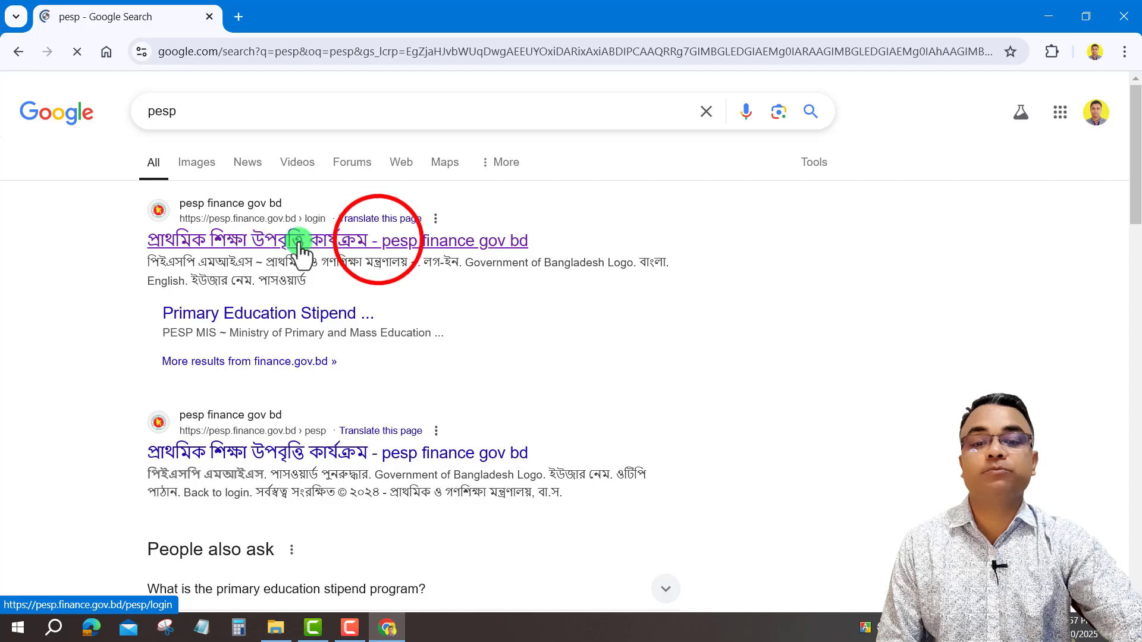
left_click(380, 245)
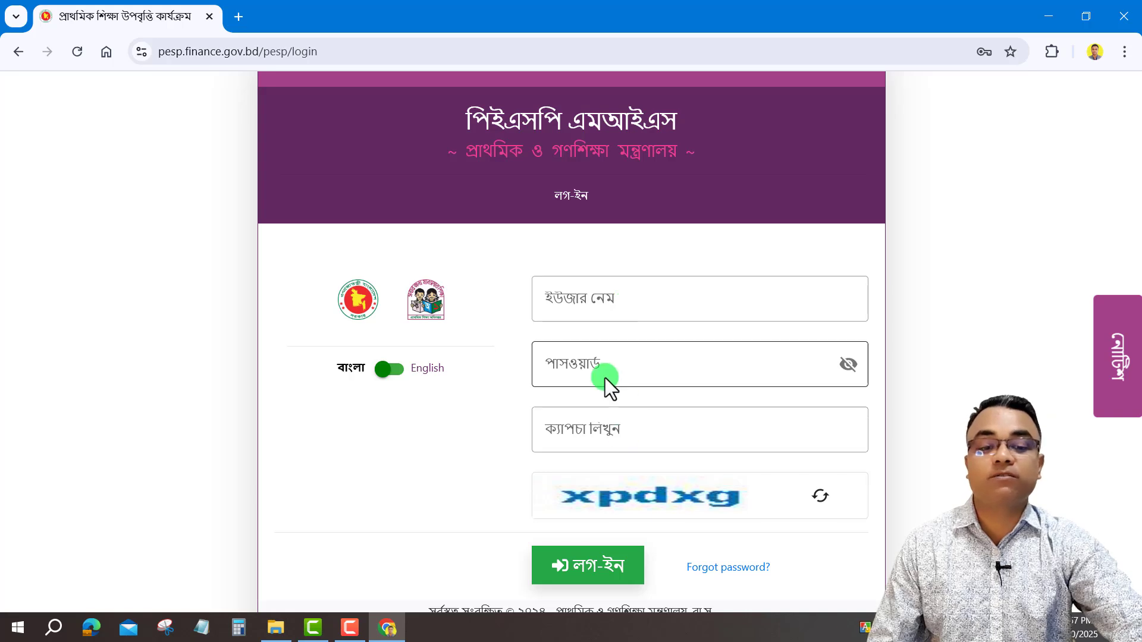
Log in to পিইএসপি এমআইএস with the account username, the password and the displayed captcha
left_click(605, 292)
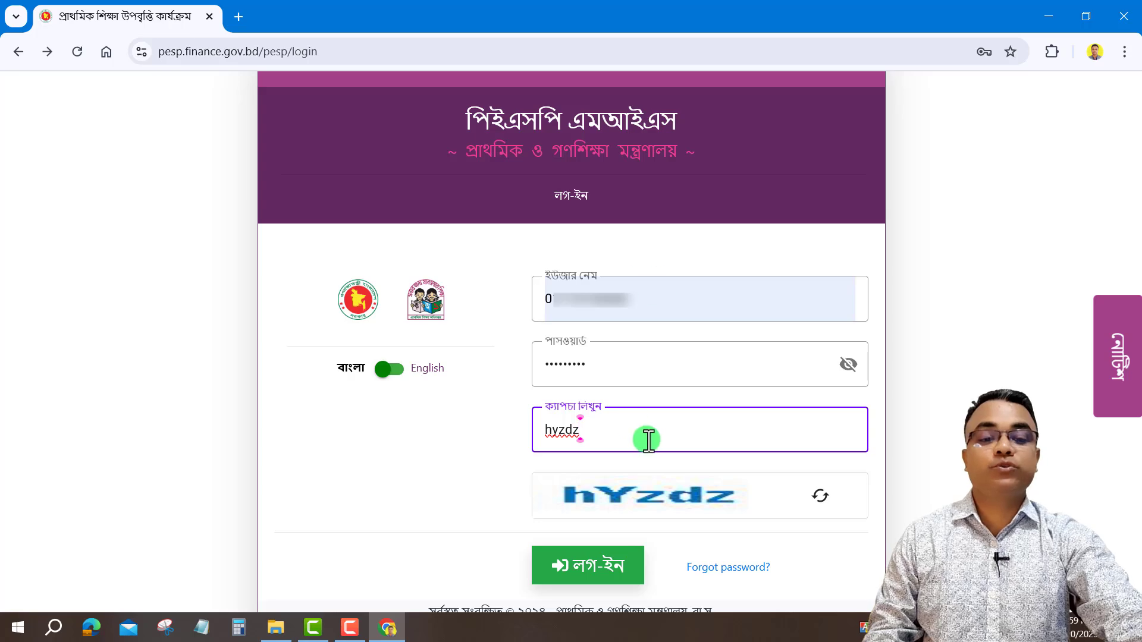
left_click(593, 579)
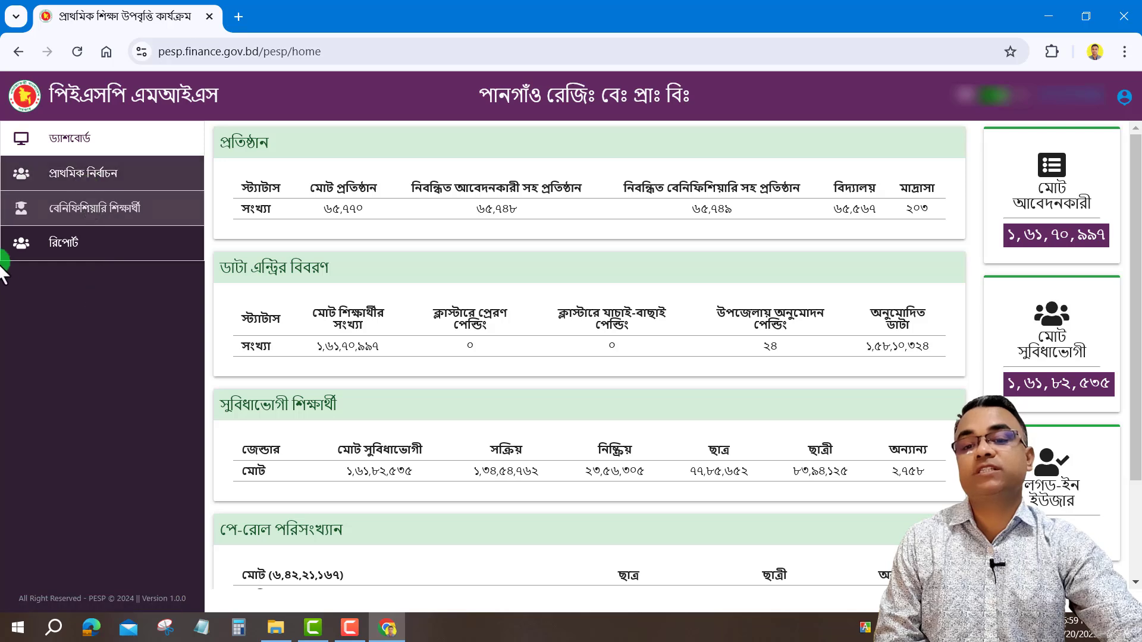
Generate the ডিসবার্সমেন্ট রিপোর্ট of type পেমেন্ট বিস্তারিত প্রতিবেদন for fiscal year ২০২৪-২৫ and payment cycle জুলাই/২৪-ডিসেম্বর/২৪
double_click(77, 242)
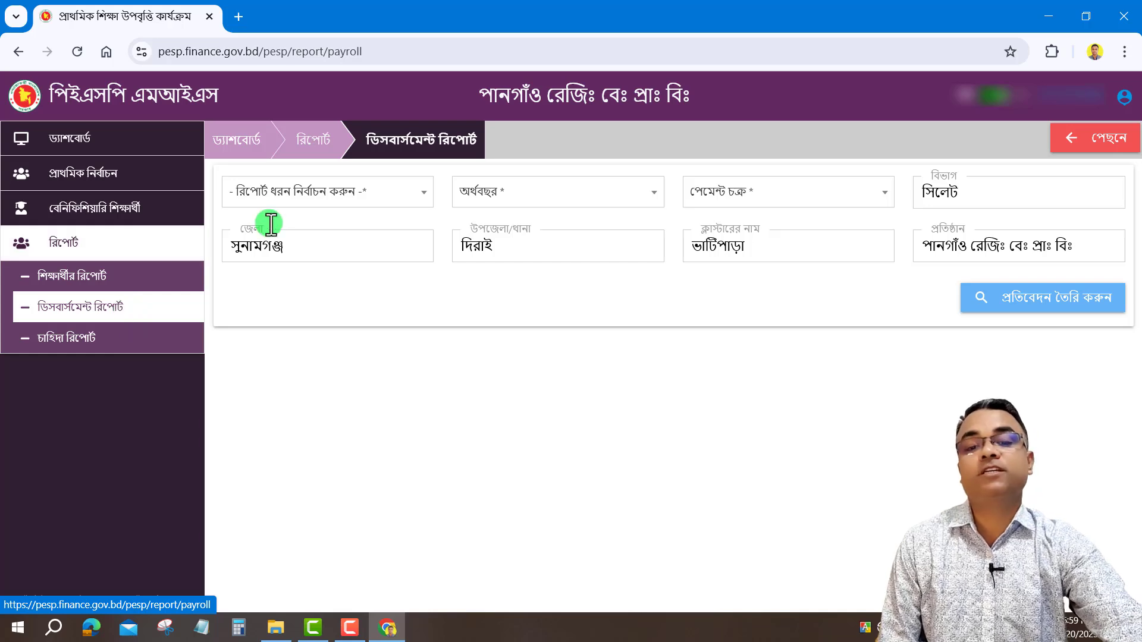
left_click(334, 195)
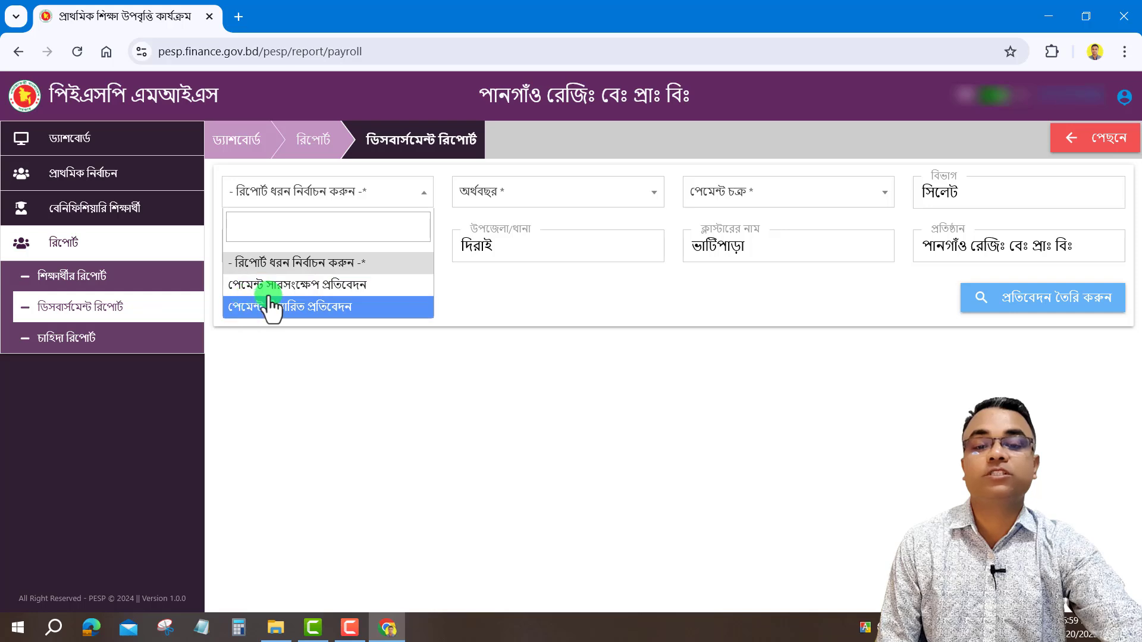
left_click(331, 309)
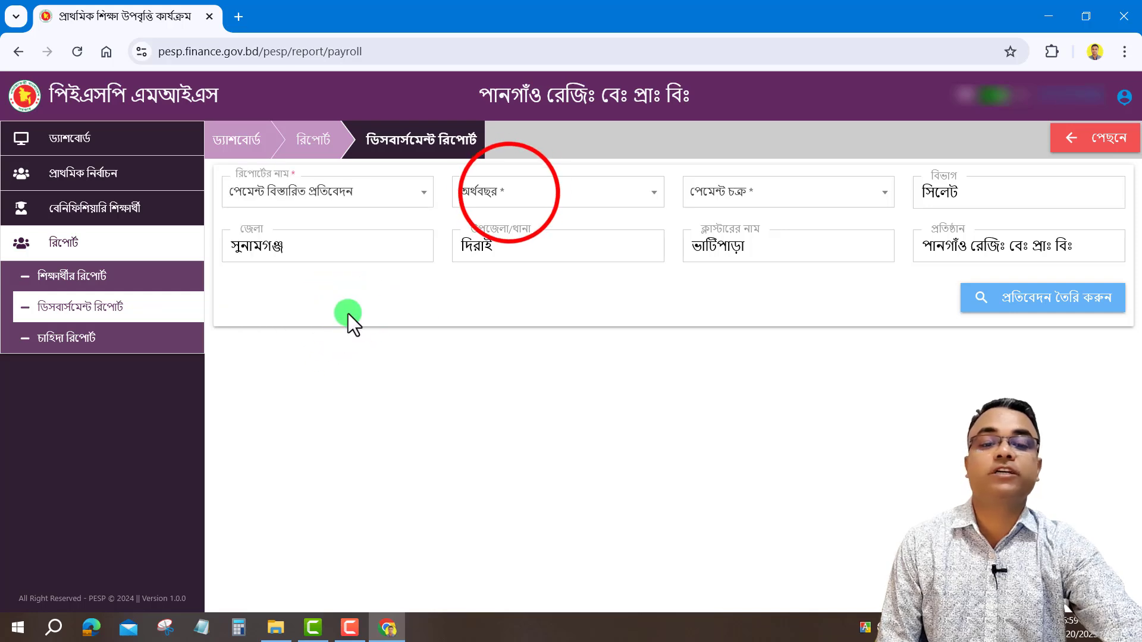
left_click(509, 193)
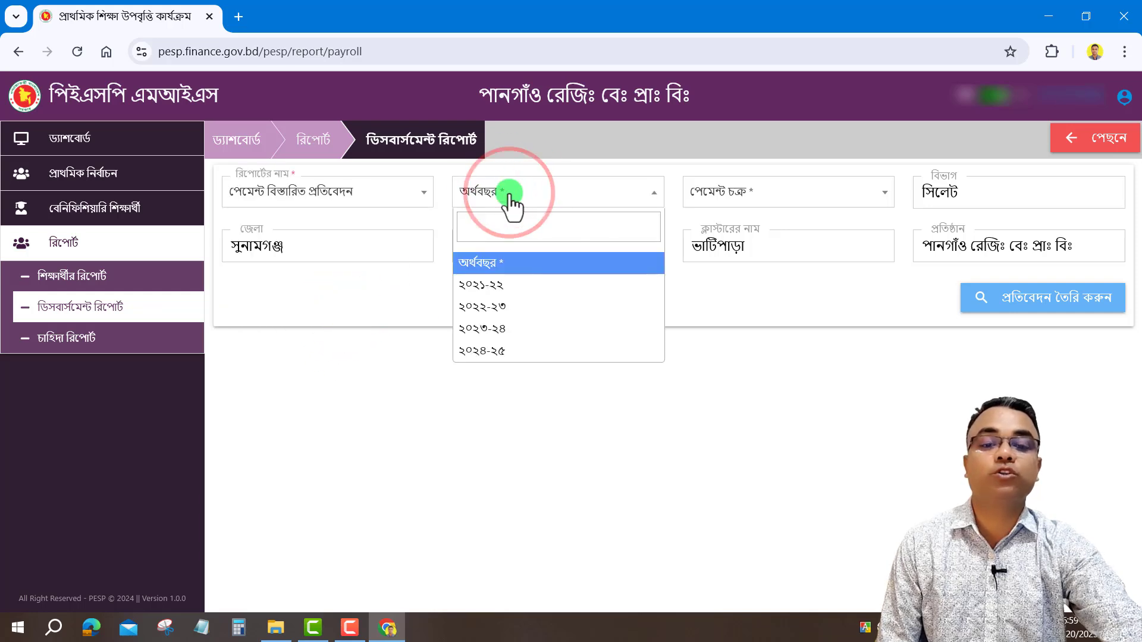
left_click(496, 351)
left_click(793, 205)
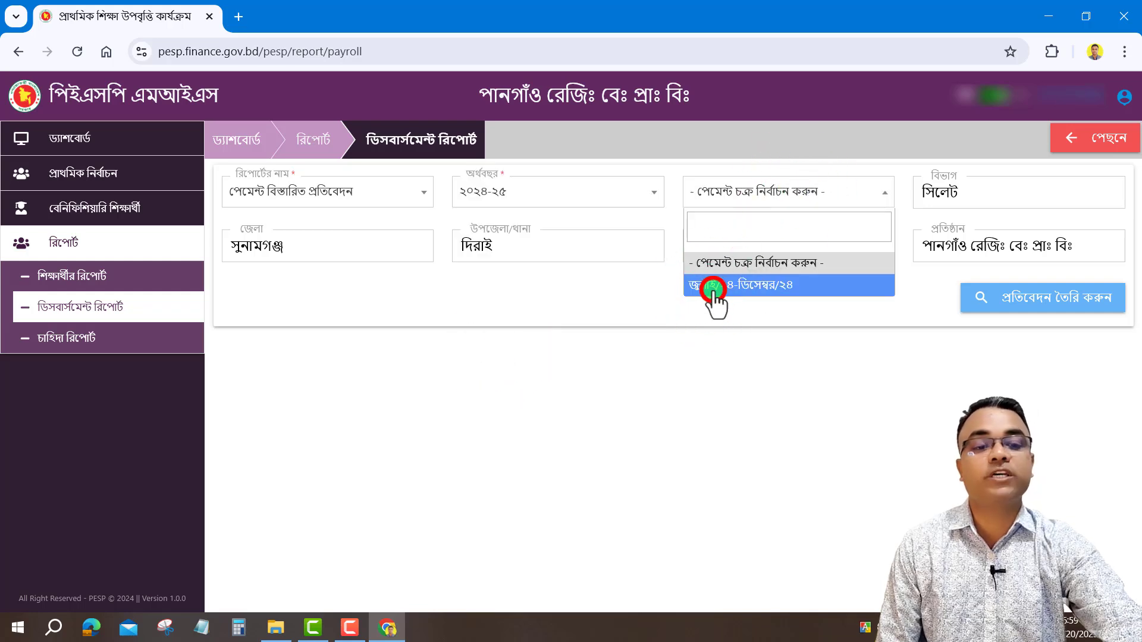
left_click(714, 292)
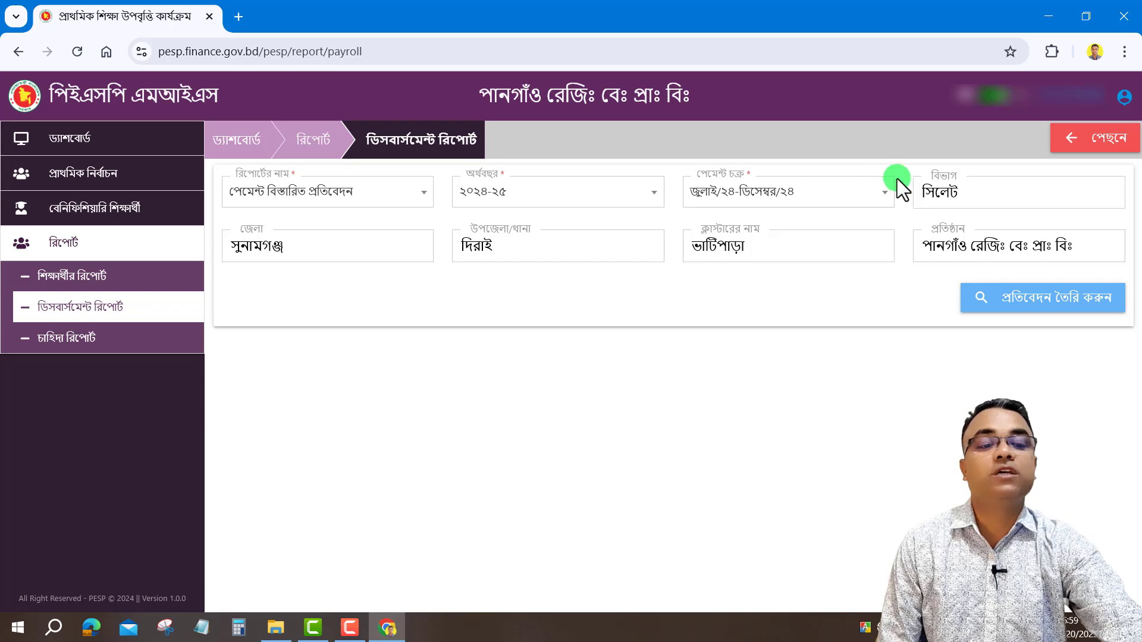
left_click(1048, 309)
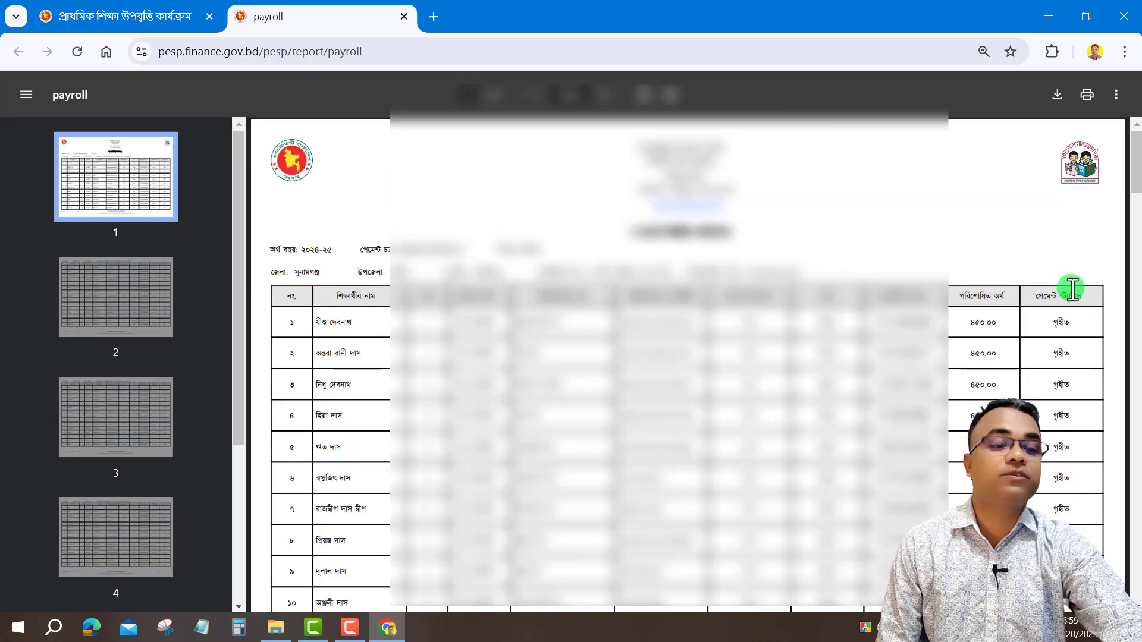
Save the payroll report as a PDF named "Disbursment report July to Dec 2024" in Downloads and close the report
left_click_drag(1070, 322, 1079, 543)
left_click(1093, 384)
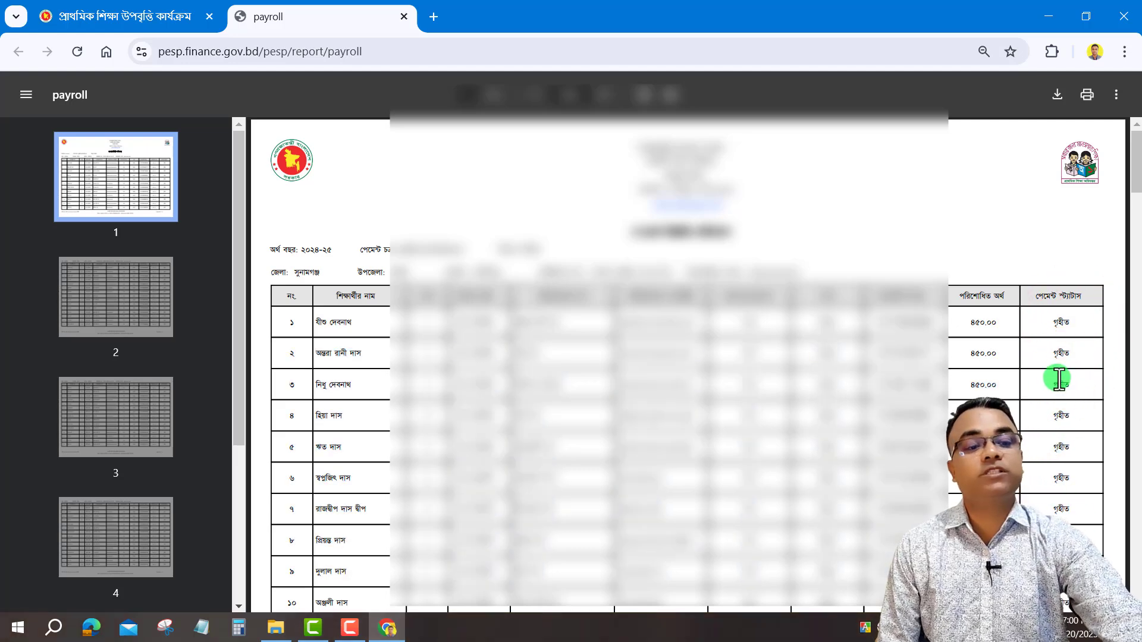
left_click(1086, 96)
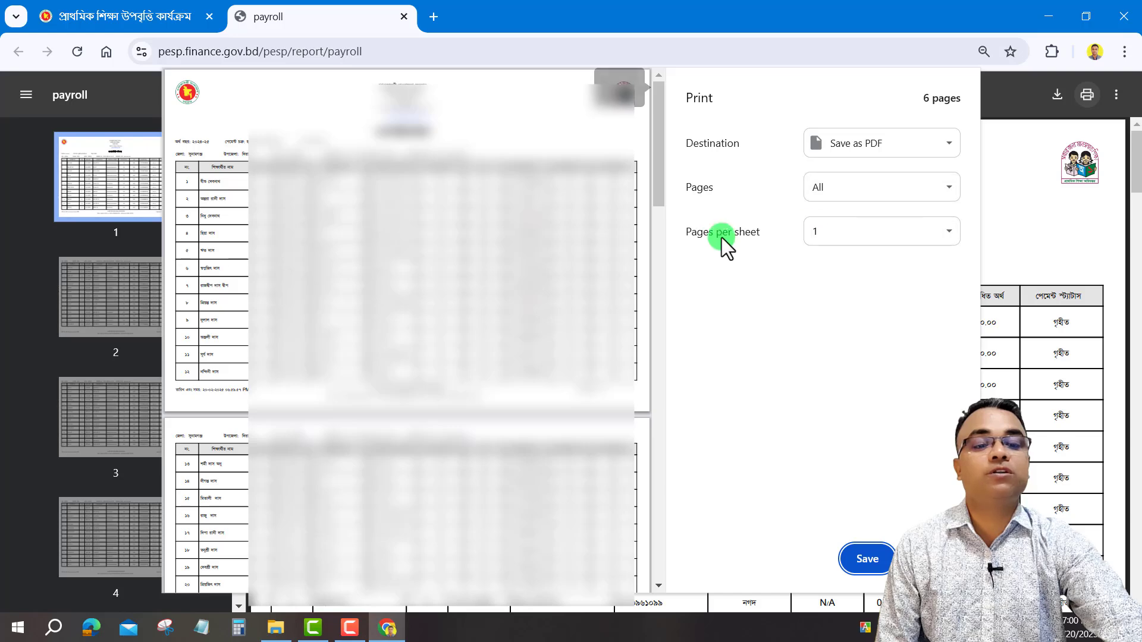
left_click(874, 562)
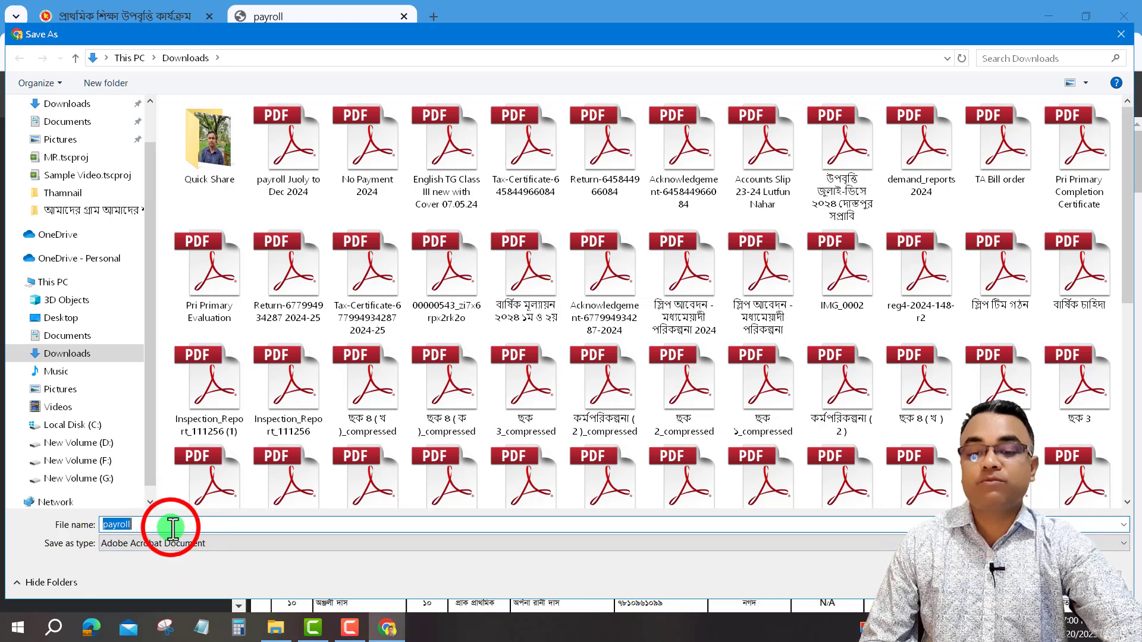
double_click(172, 527)
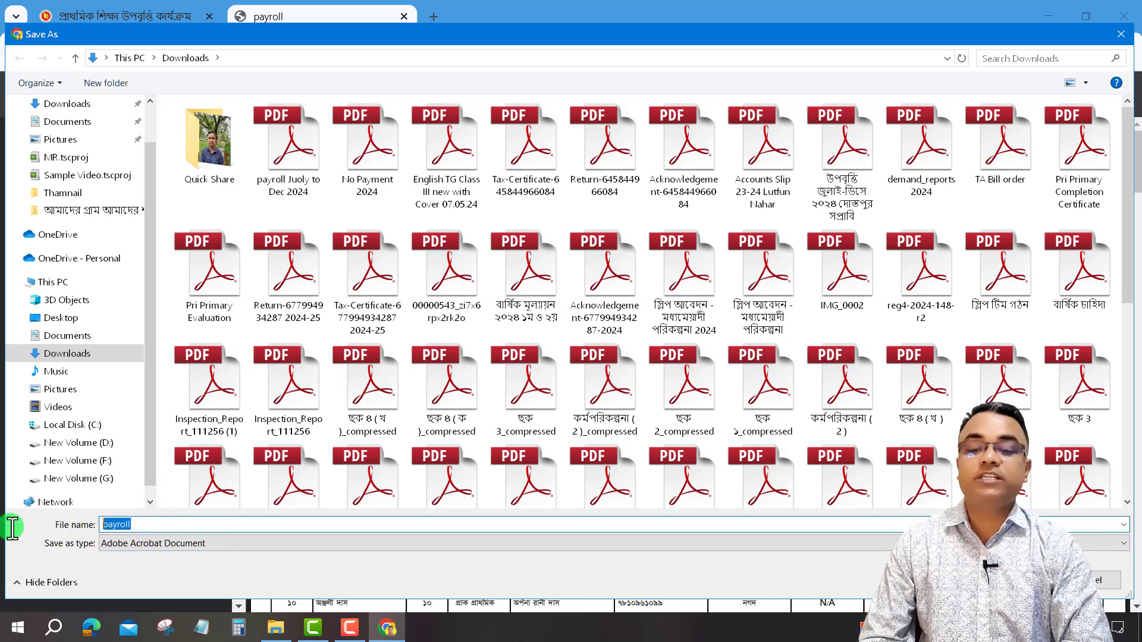
type("Disbursment")
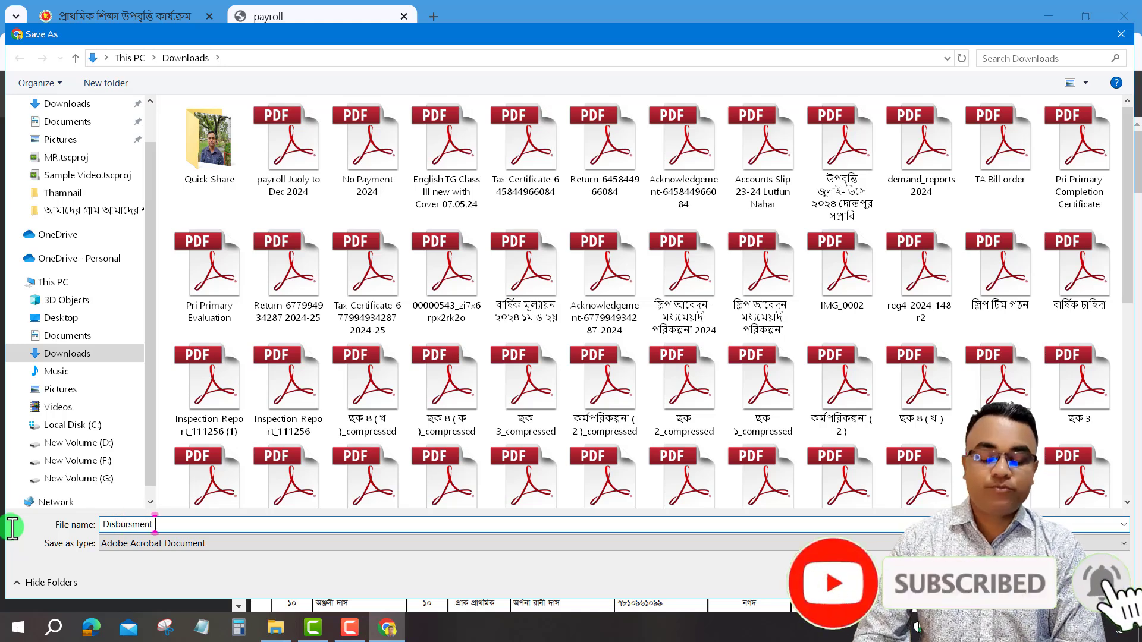
type(" report July to Dec 2")
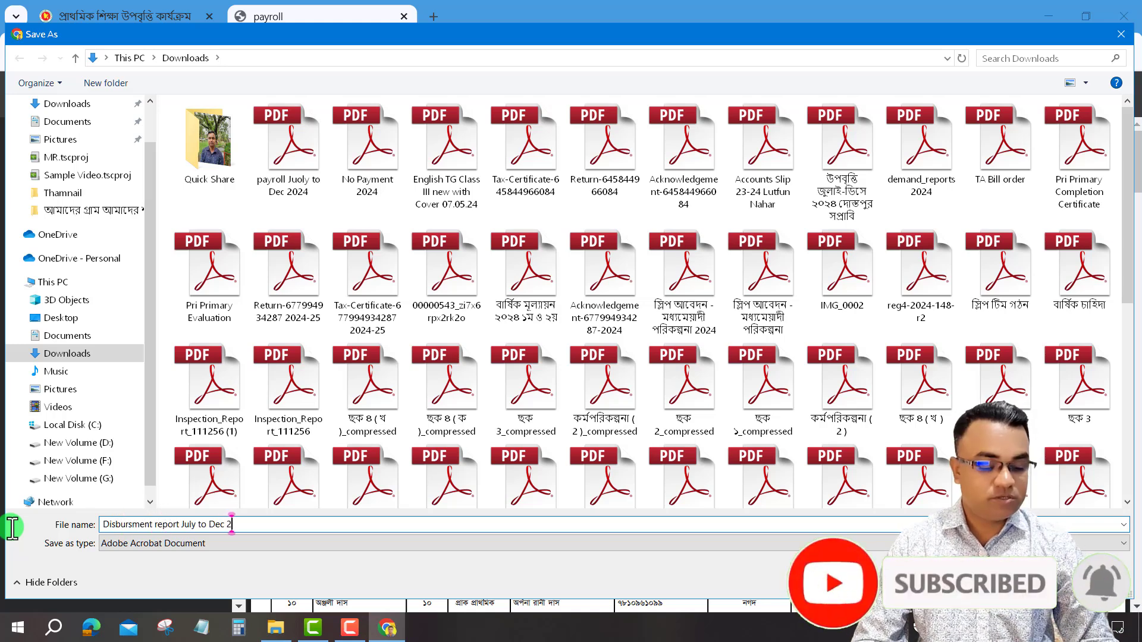
type("024")
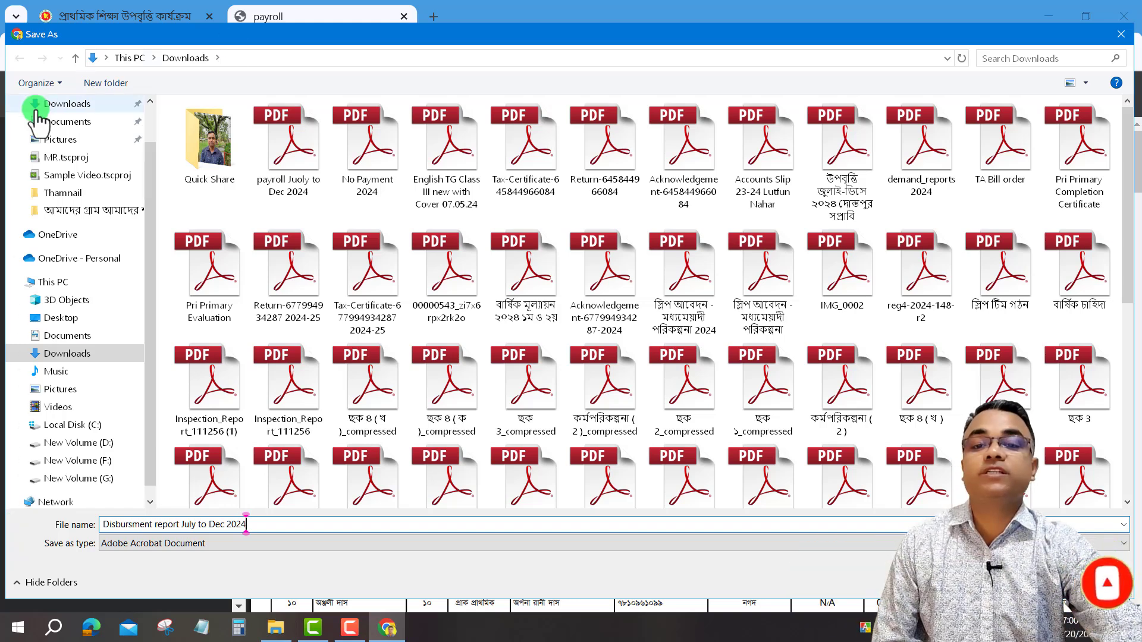
left_click(1022, 580)
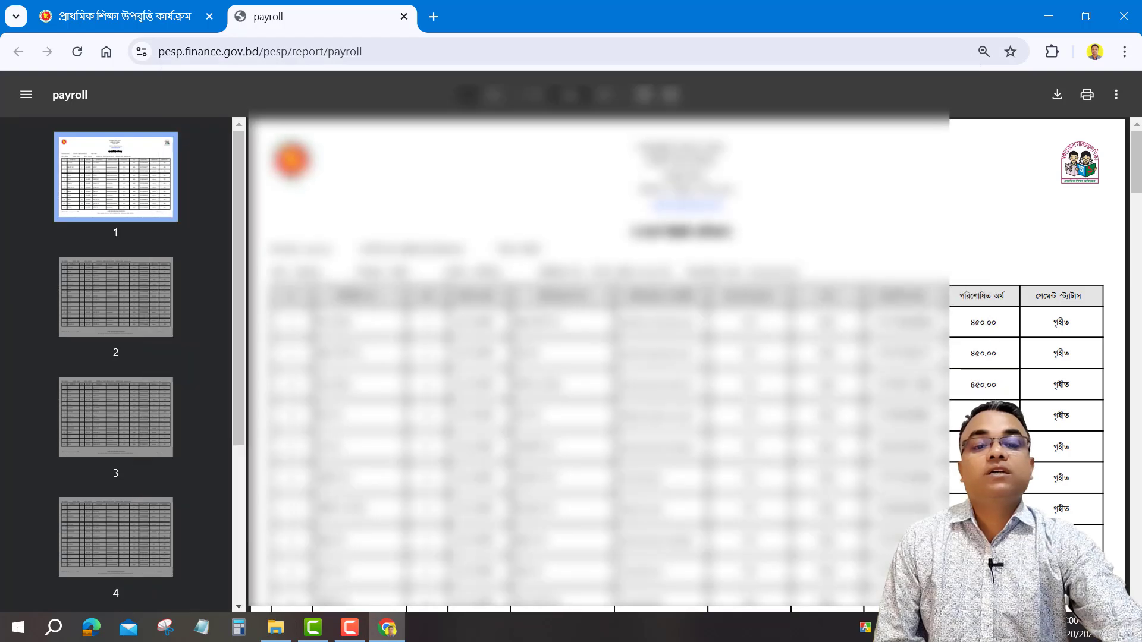
left_click(404, 17)
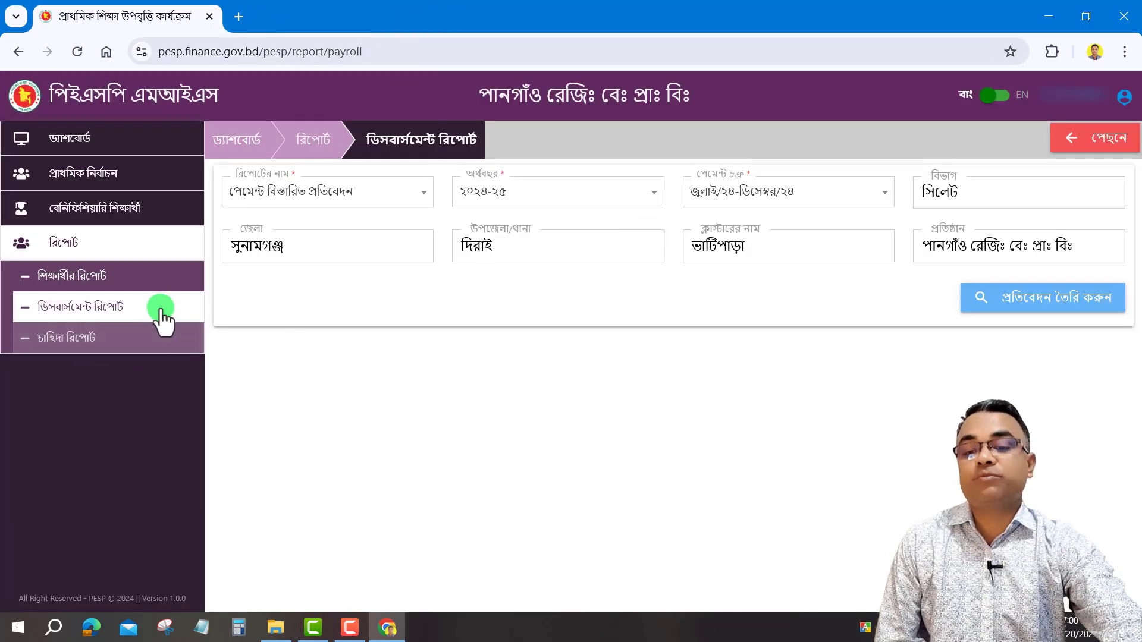
Generate the চাহিদা রিপোর্ট of type পেমেন্ট বিহীন অনুমোদিত চাহিদা বিস্তারিত for the school
left_click(24, 339)
left_click(98, 339)
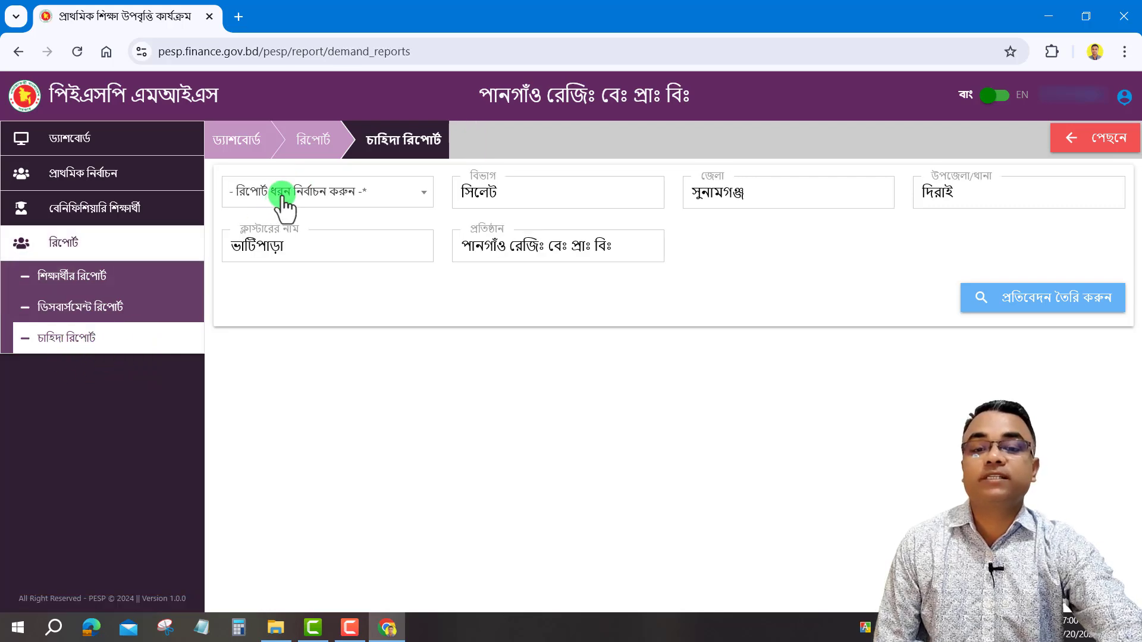
left_click(375, 198)
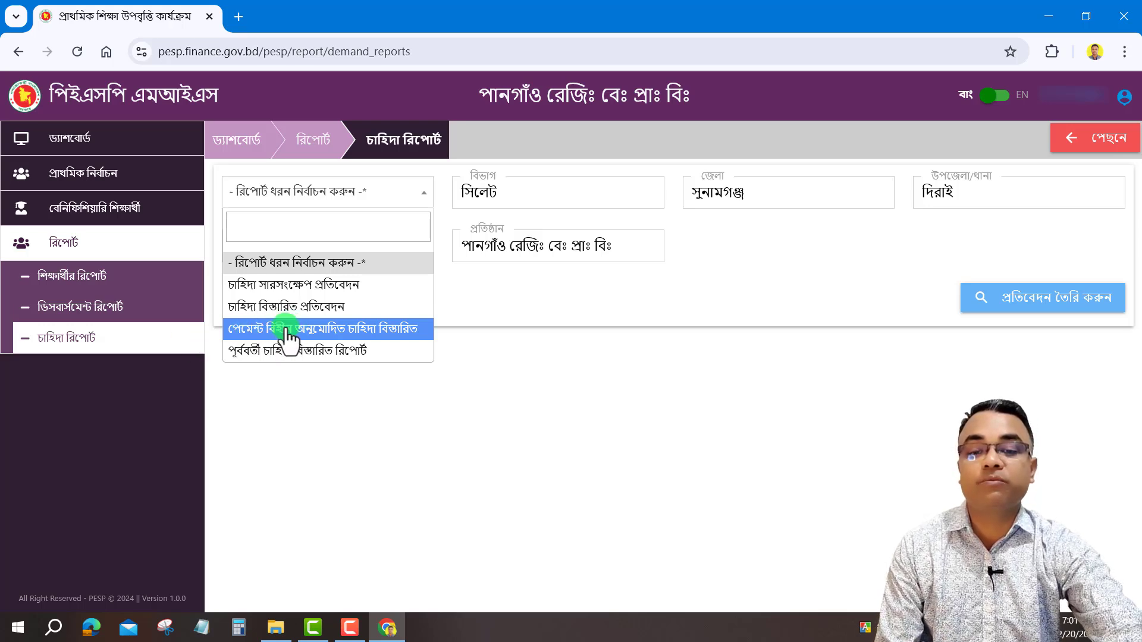
left_click(379, 329)
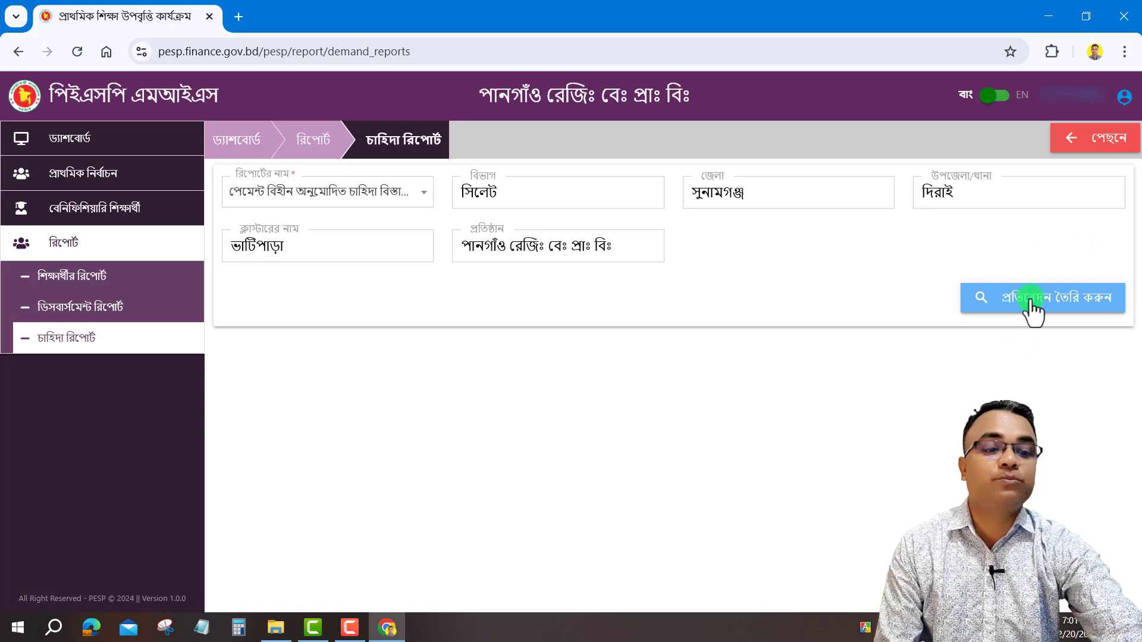
left_click(1064, 301)
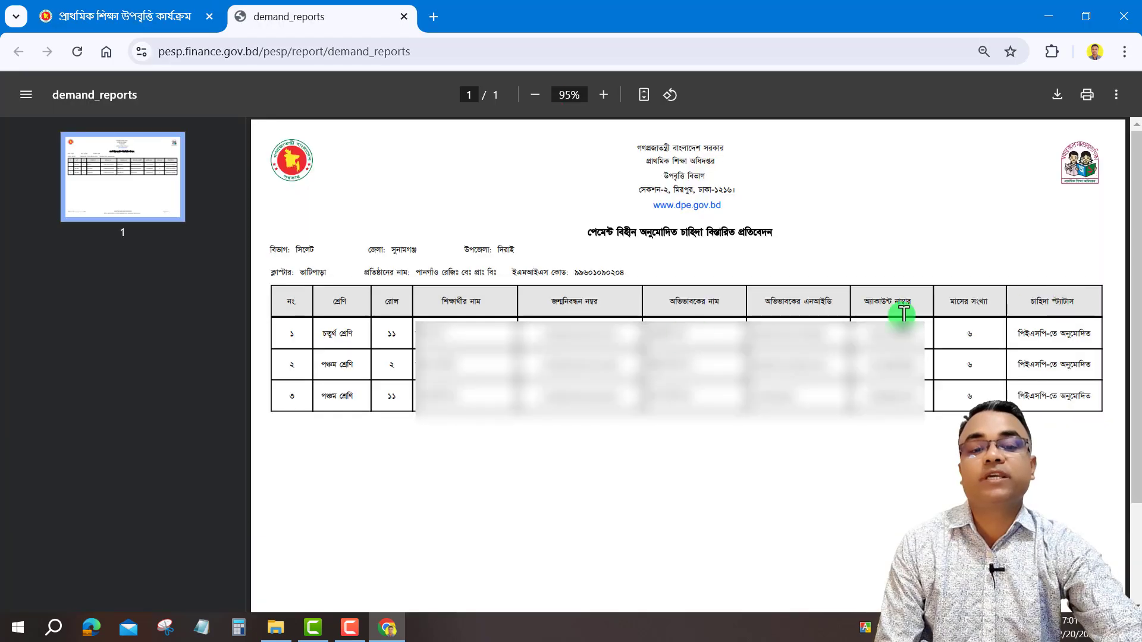
Save the unpaid demand report as a PDF named "No Payment 2024" in Downloads, replacing the existing file
left_click(372, 316)
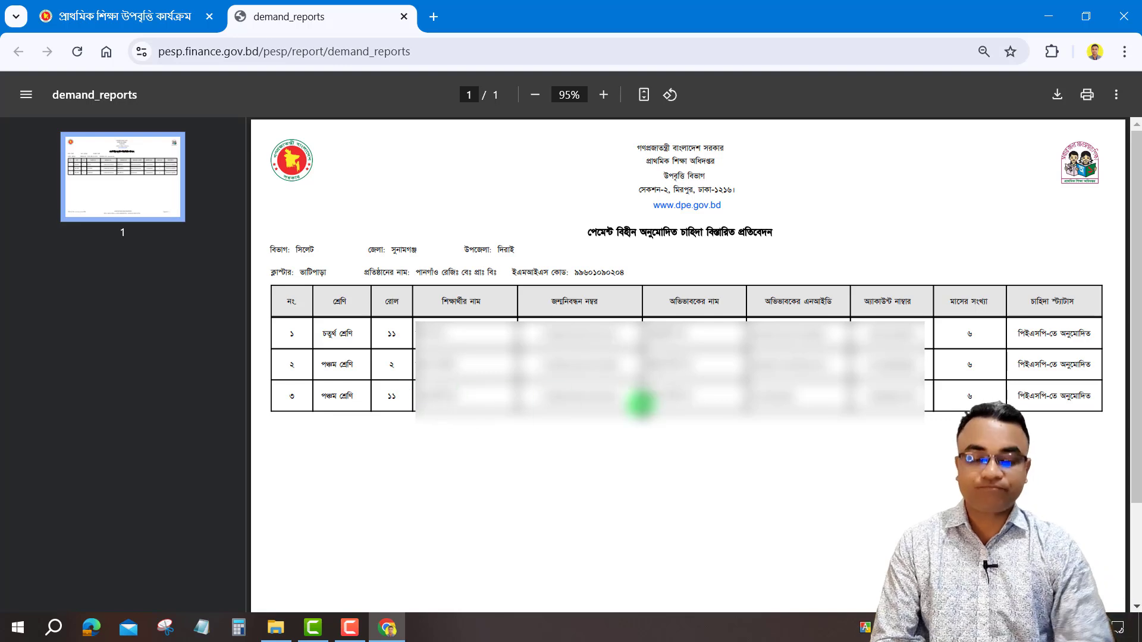
left_click_drag(356, 331, 666, 396)
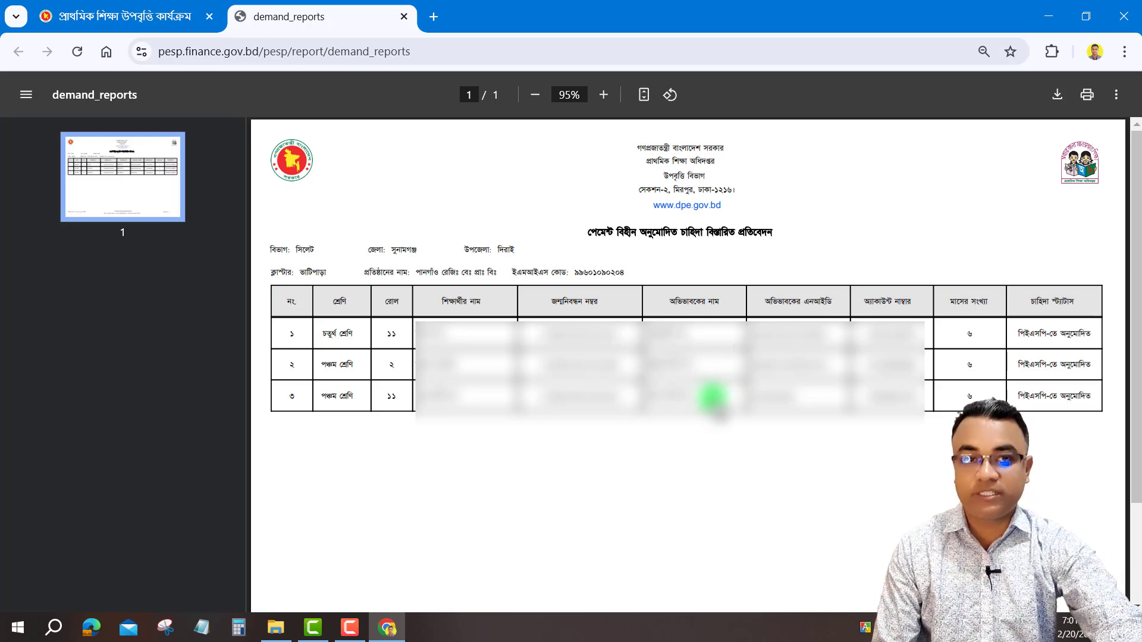
left_click(1087, 98)
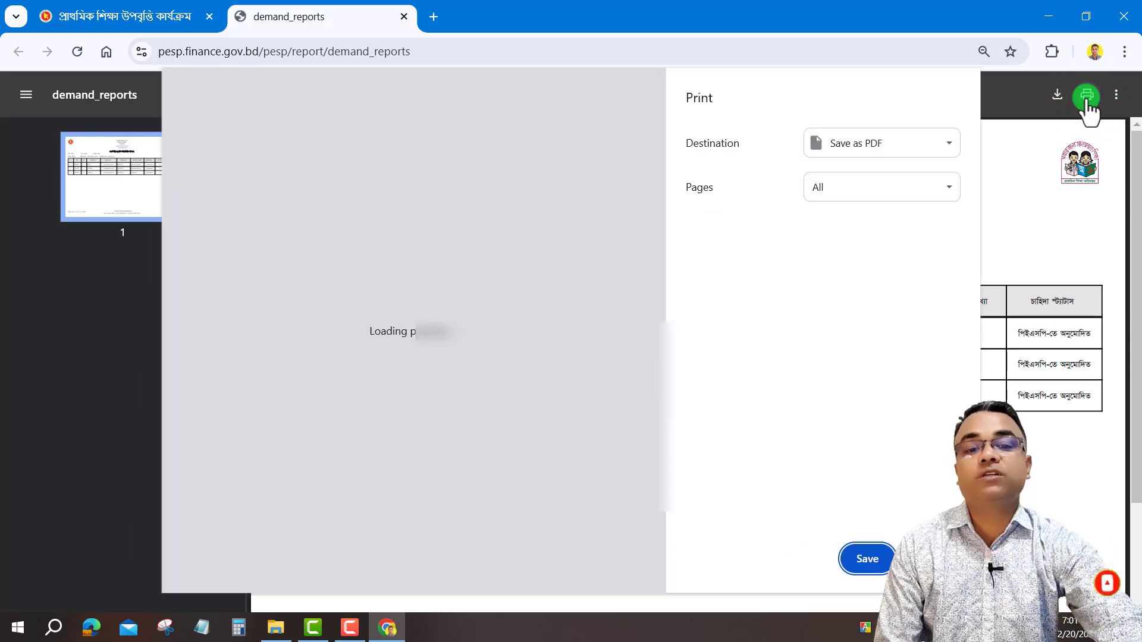
left_click(857, 156)
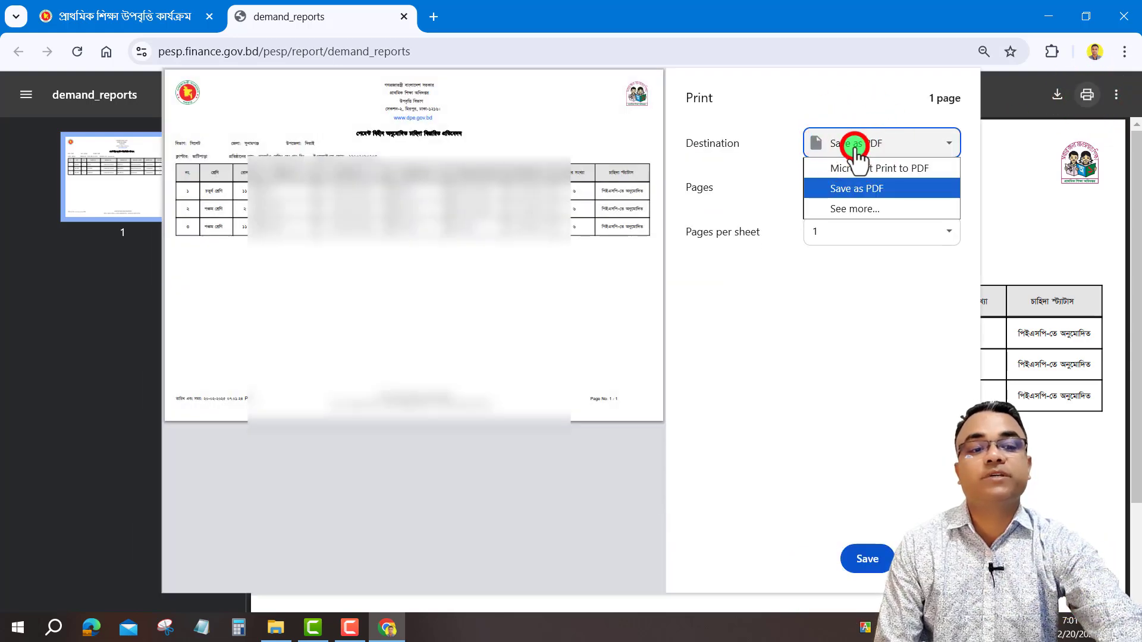
left_click(854, 153)
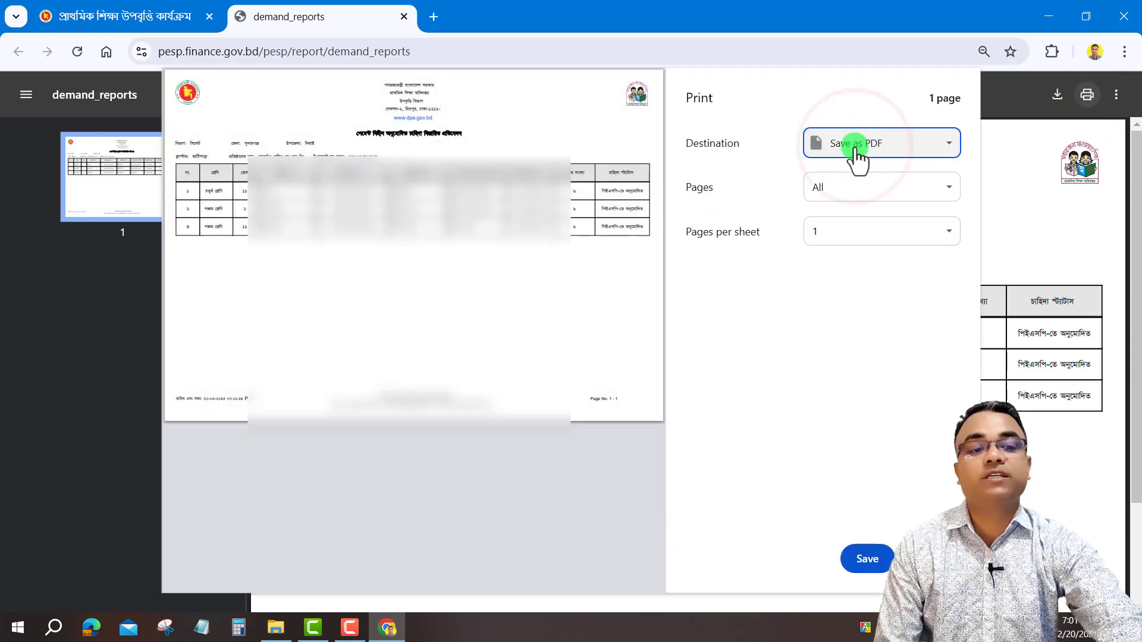
left_click(868, 560)
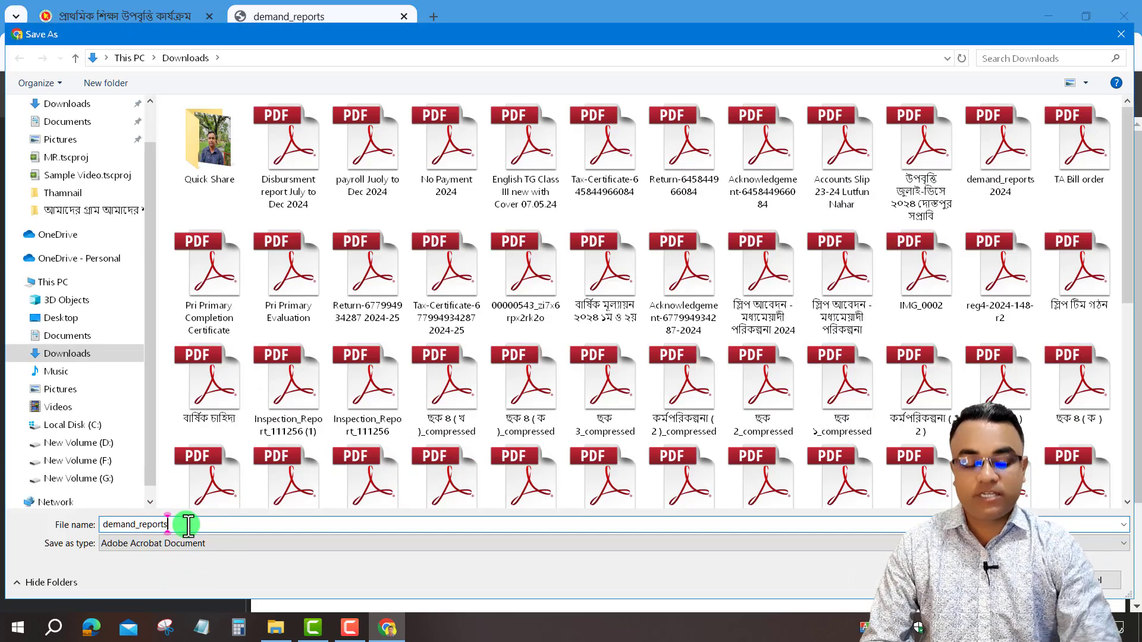
key("BackSpace")
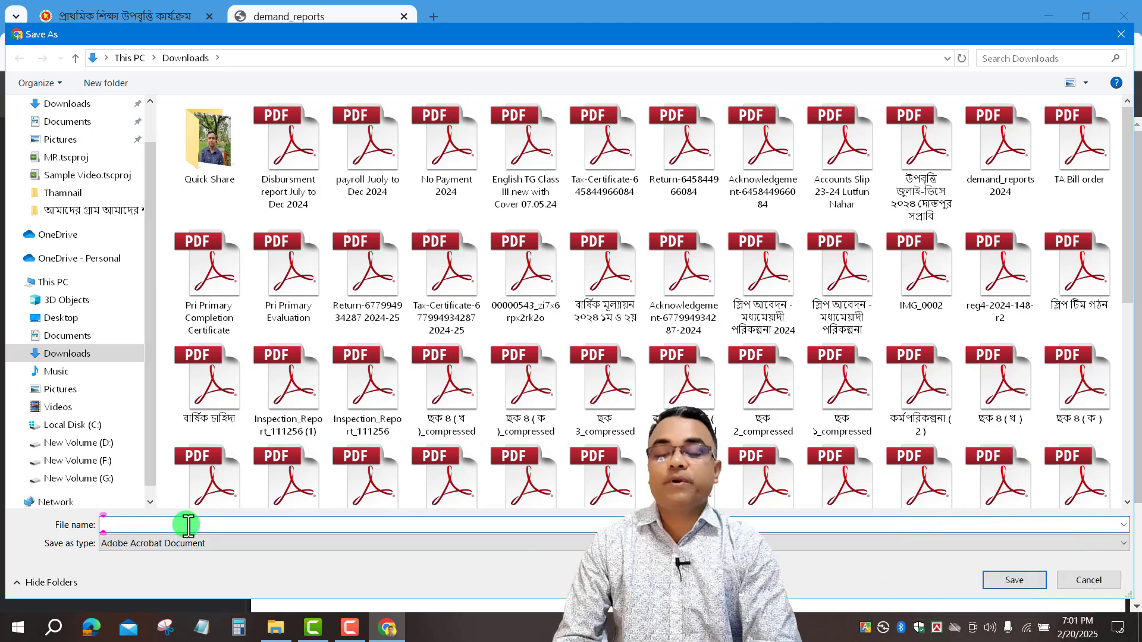
type("No P")
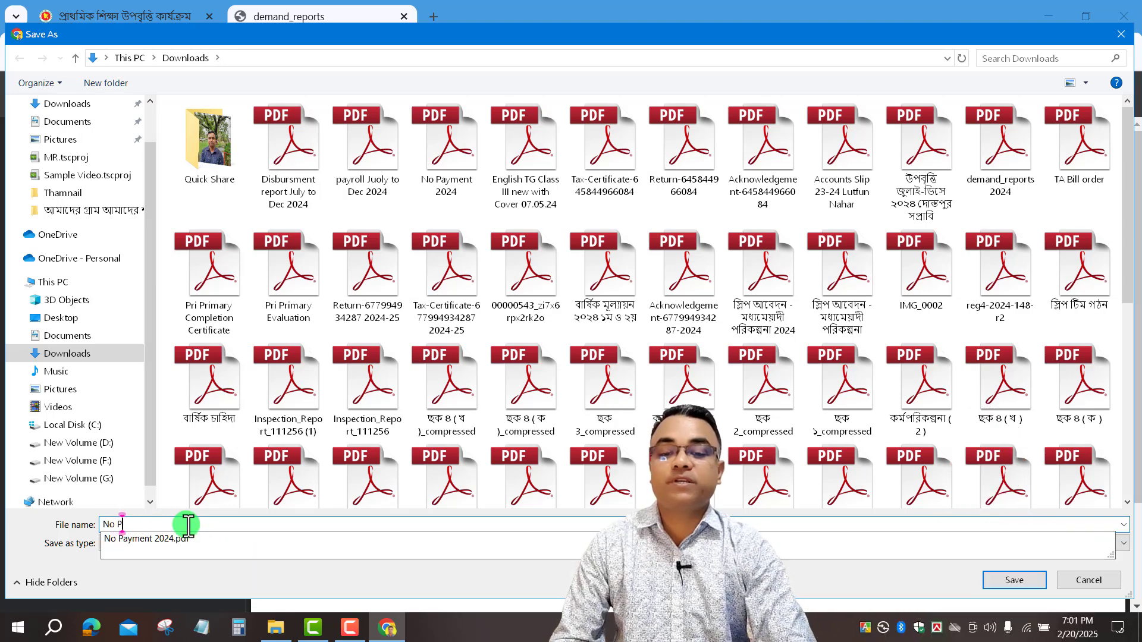
type("ayment ")
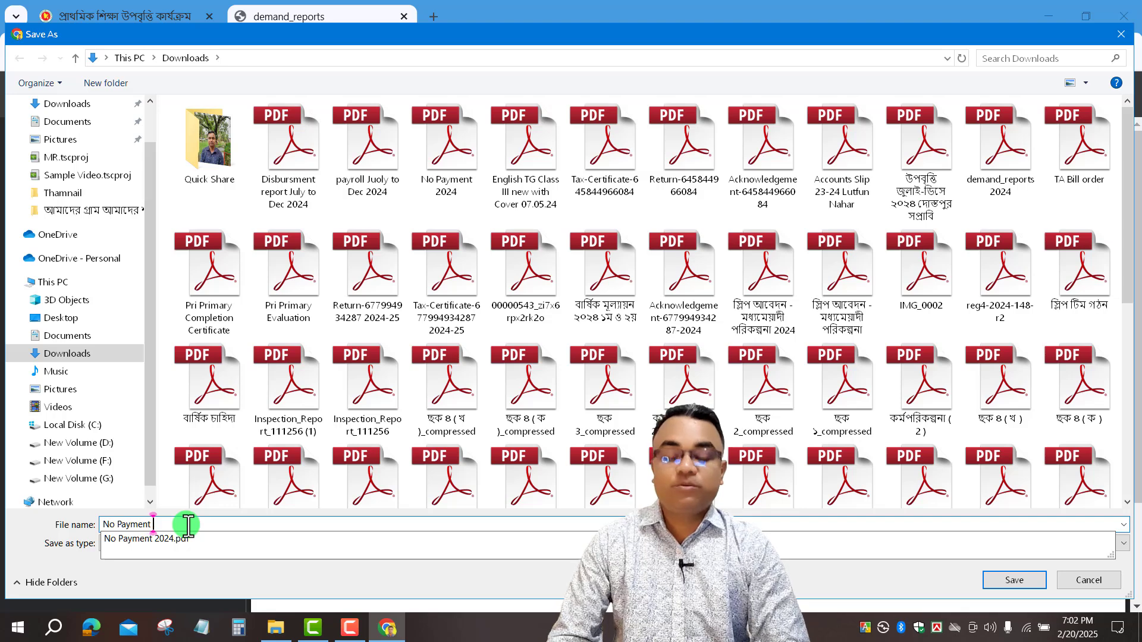
type("2024")
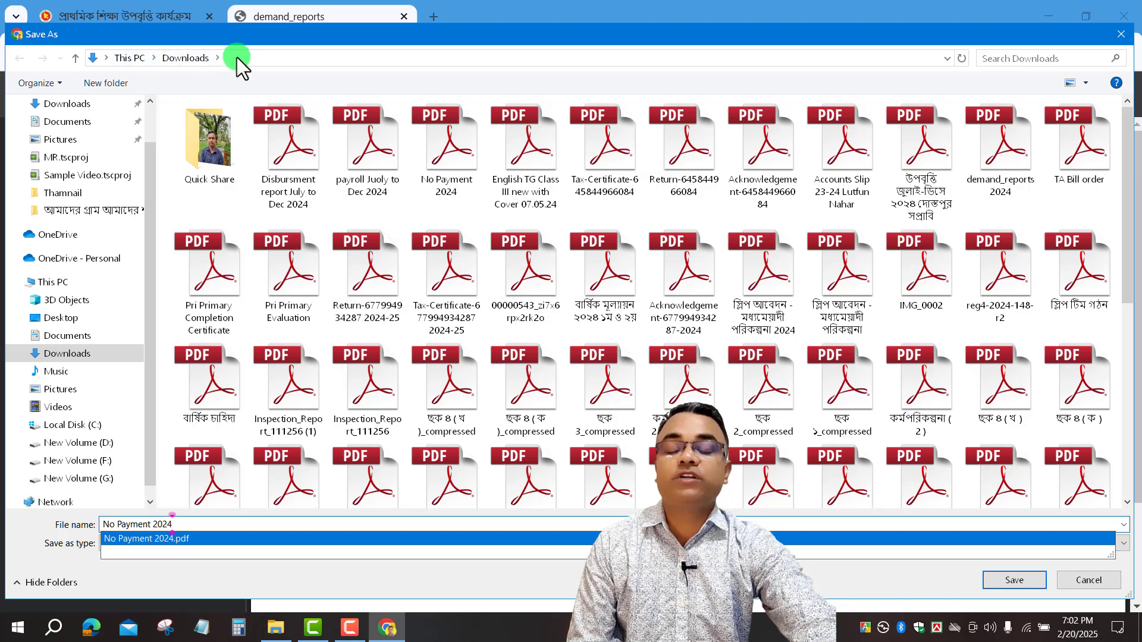
left_click(1021, 578)
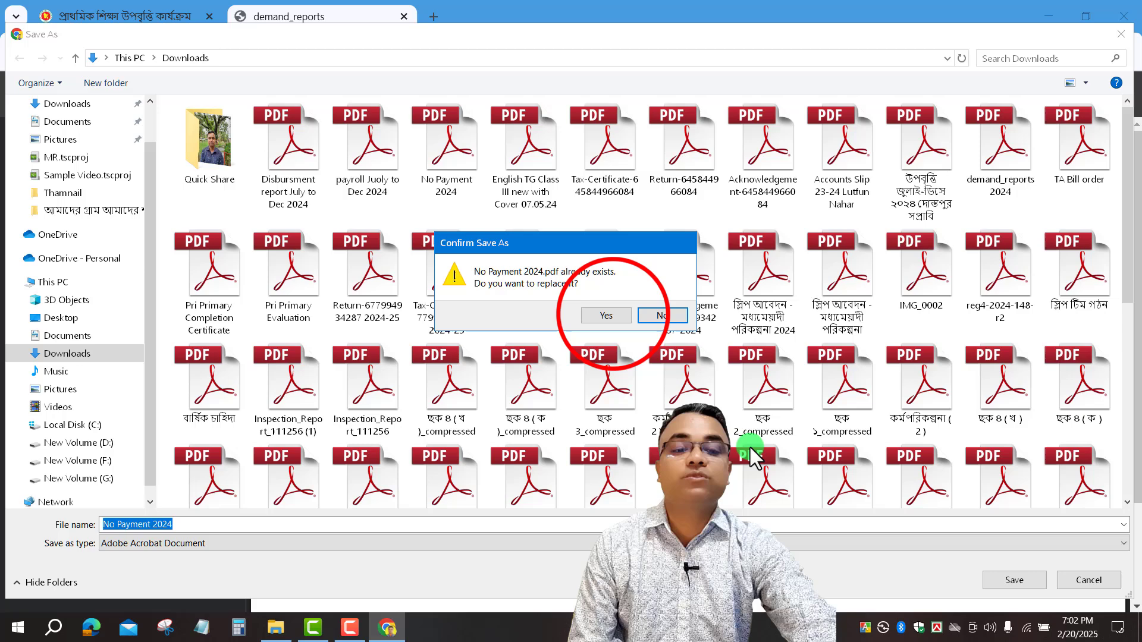
left_click(609, 314)
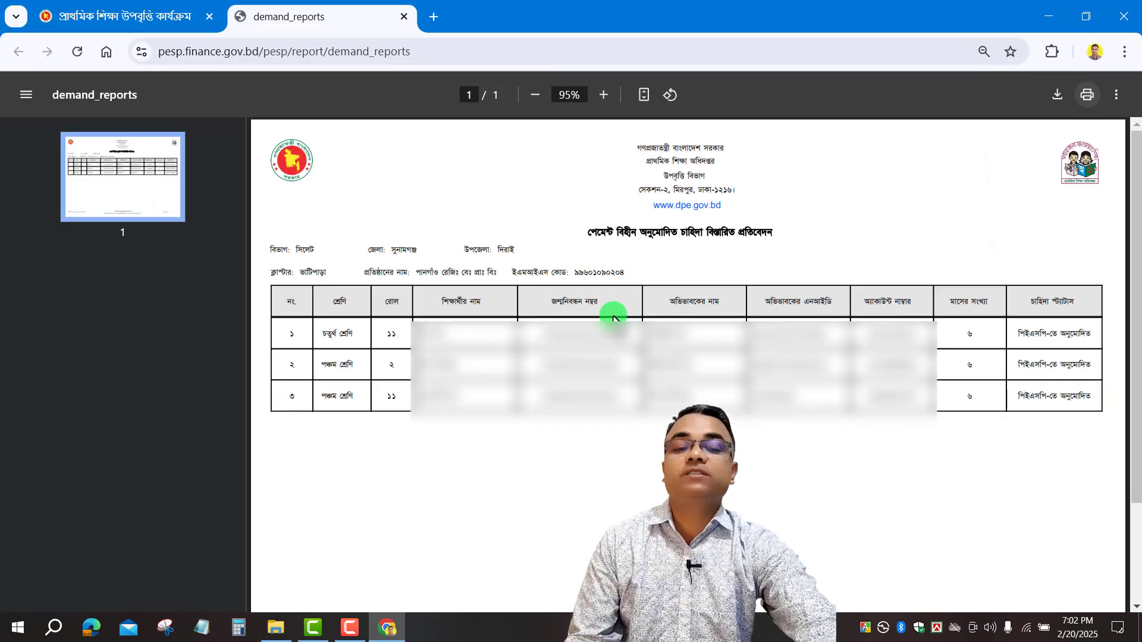